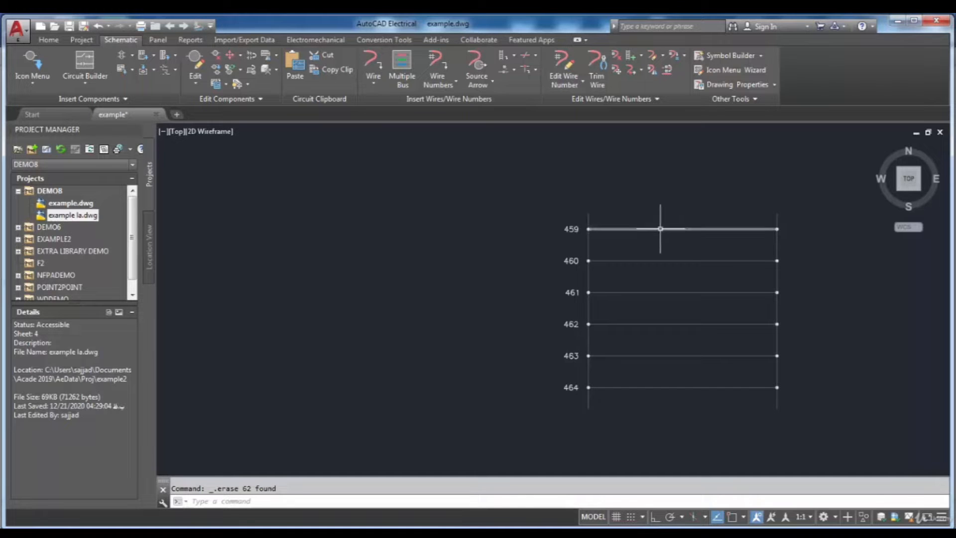
# - Examine the existing ladder's side rails, rungs, line reference numbers and rung spacing
pyautogui.scroll(3, 591, 219)
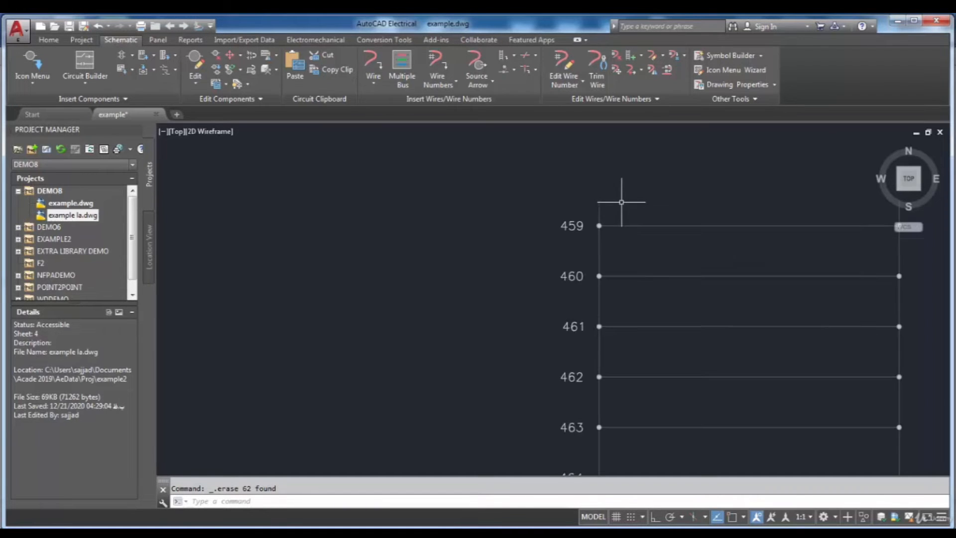
pyautogui.scroll(-2, 679, 193)
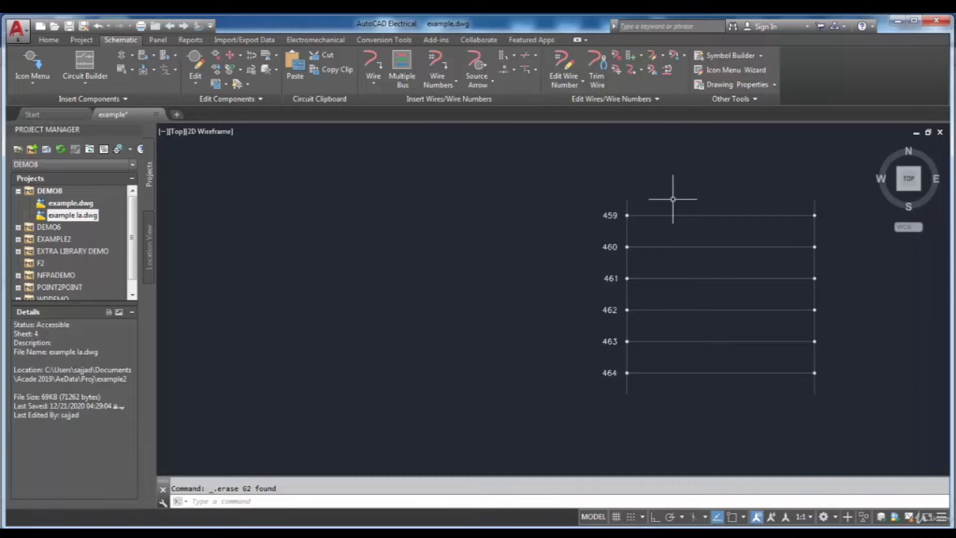
pyautogui.scroll(2, 673, 199)
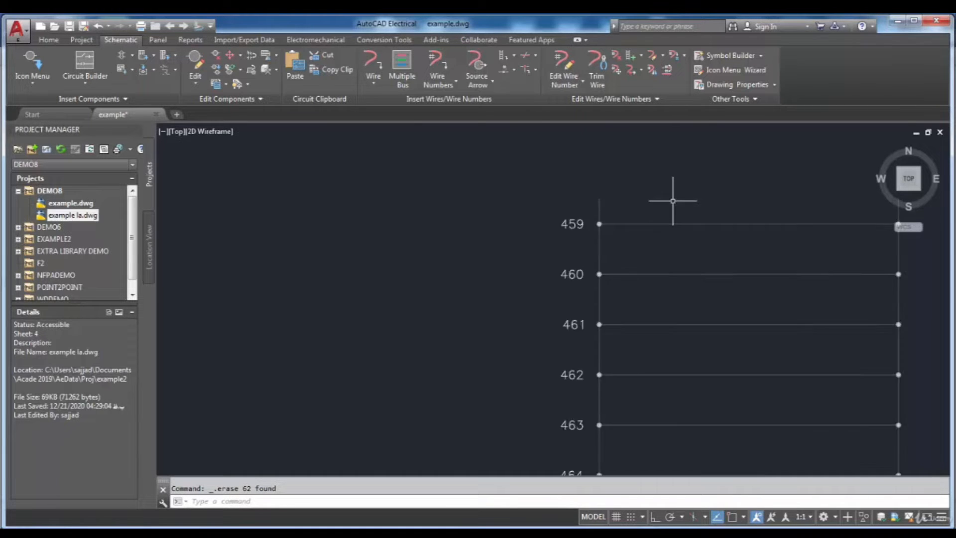
pyautogui.scroll(-2, 663, 204)
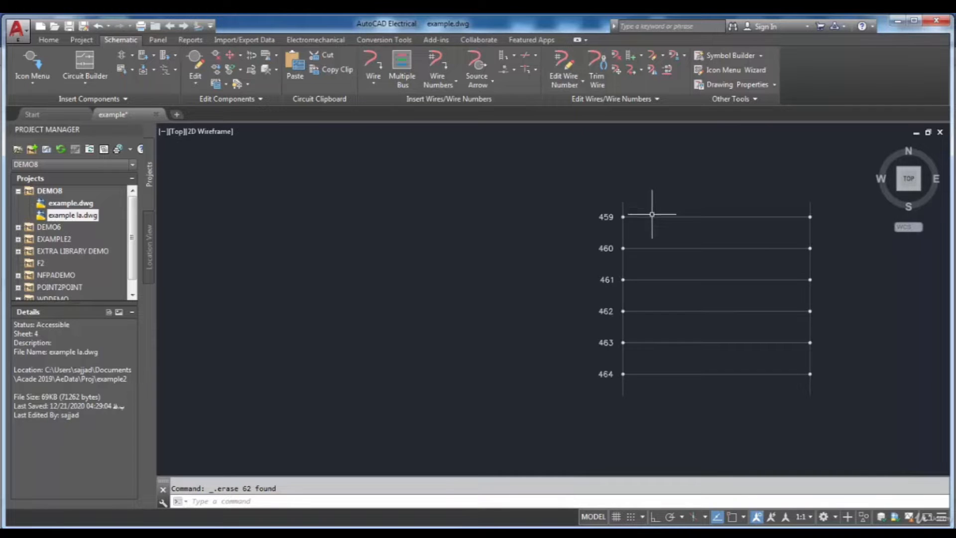
pyautogui.scroll(2, 651, 207)
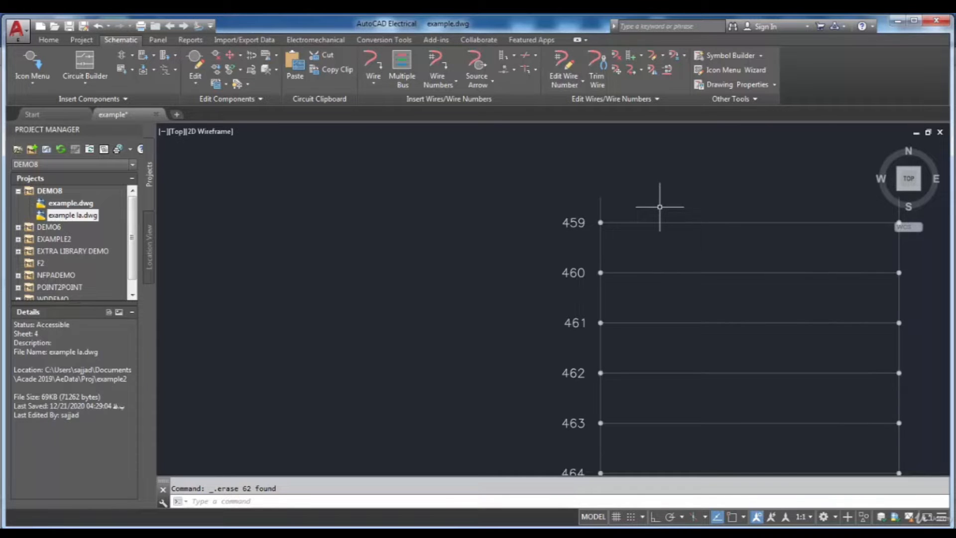
pyautogui.scroll(-2, 660, 206)
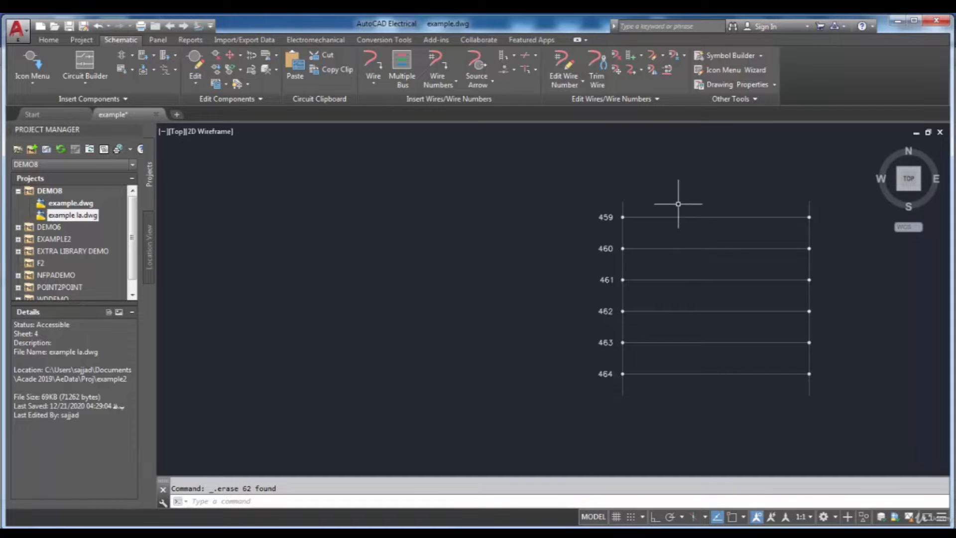
pyautogui.scroll(2, 679, 203)
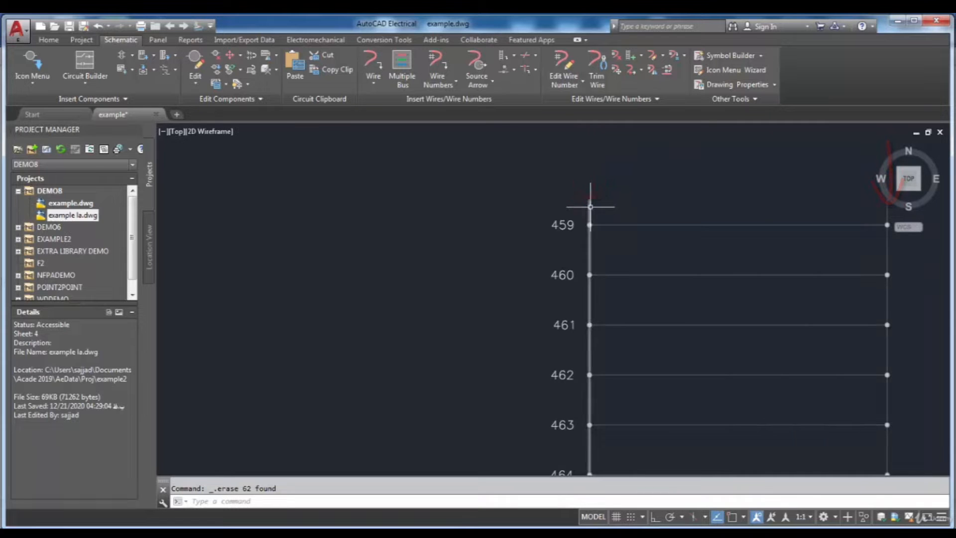
pyautogui.scroll(-2, 620, 191)
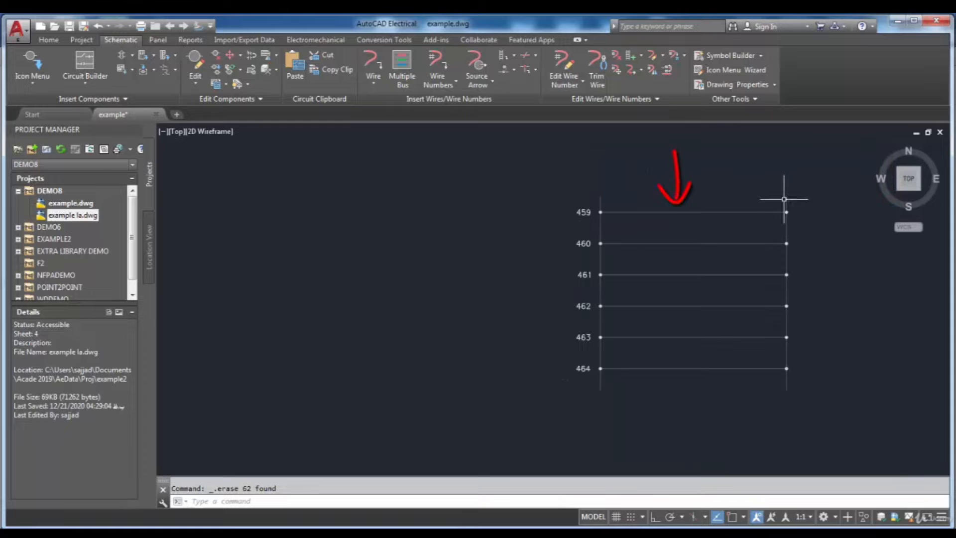
pyautogui.scroll(2, 601, 200)
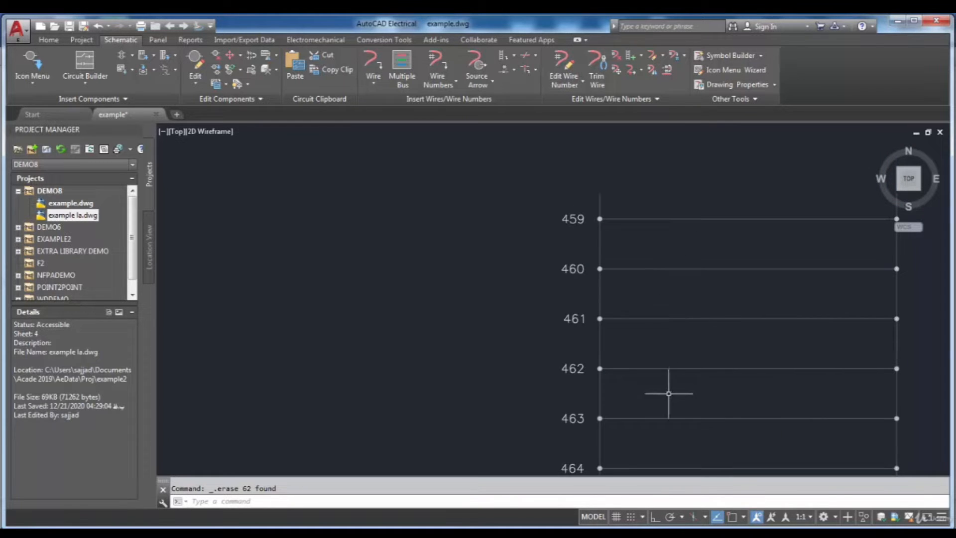
pyautogui.scroll(-2, 683, 236)
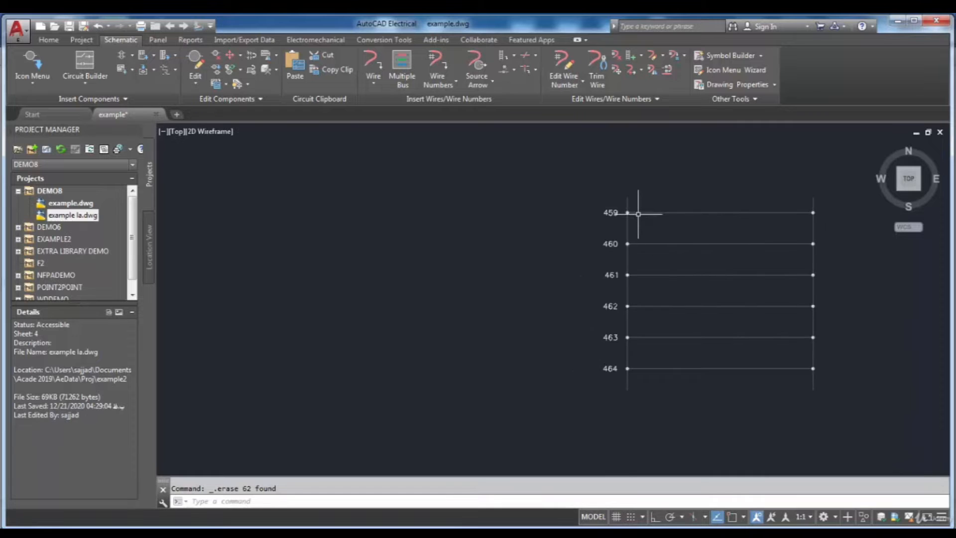
pyautogui.scroll(3, 629, 211)
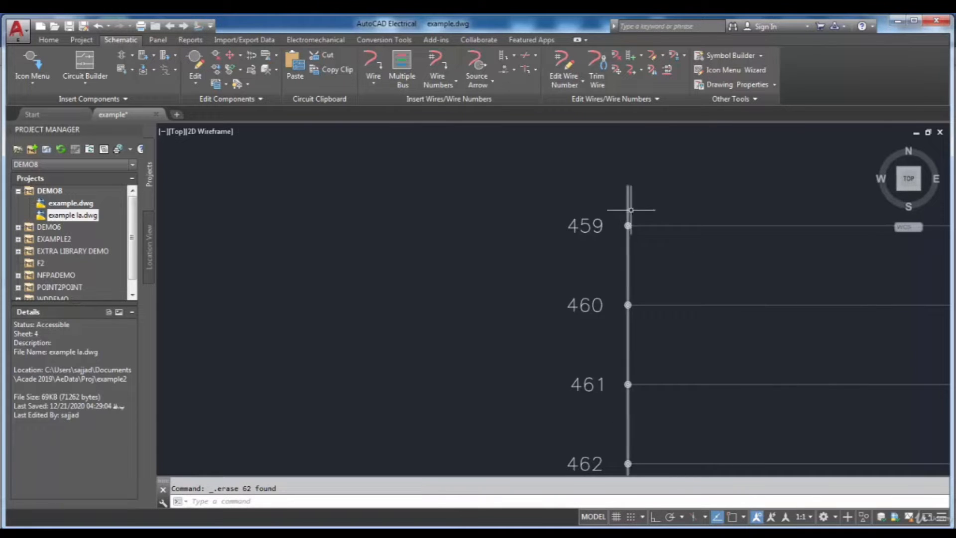
pyautogui.scroll(-3, 640, 211)
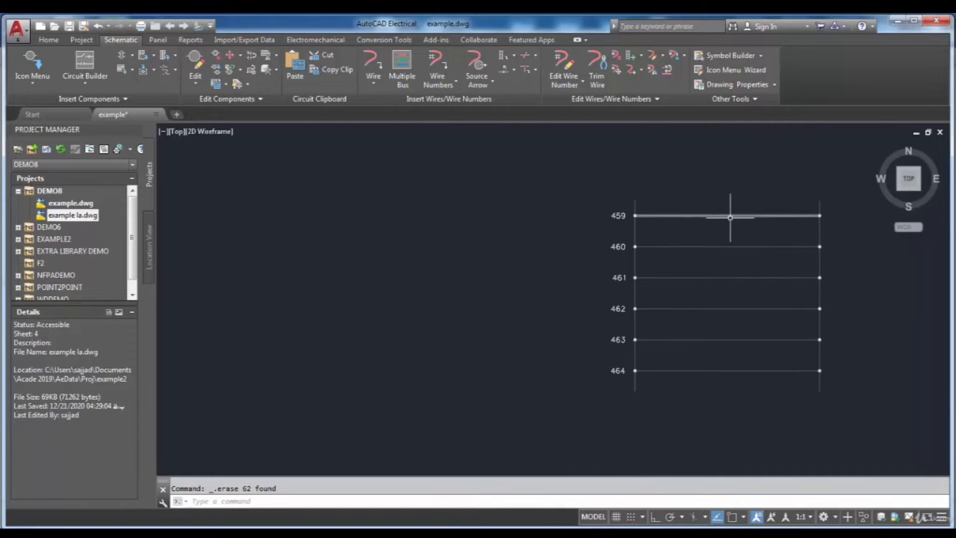
pyautogui.scroll(3, 643, 214)
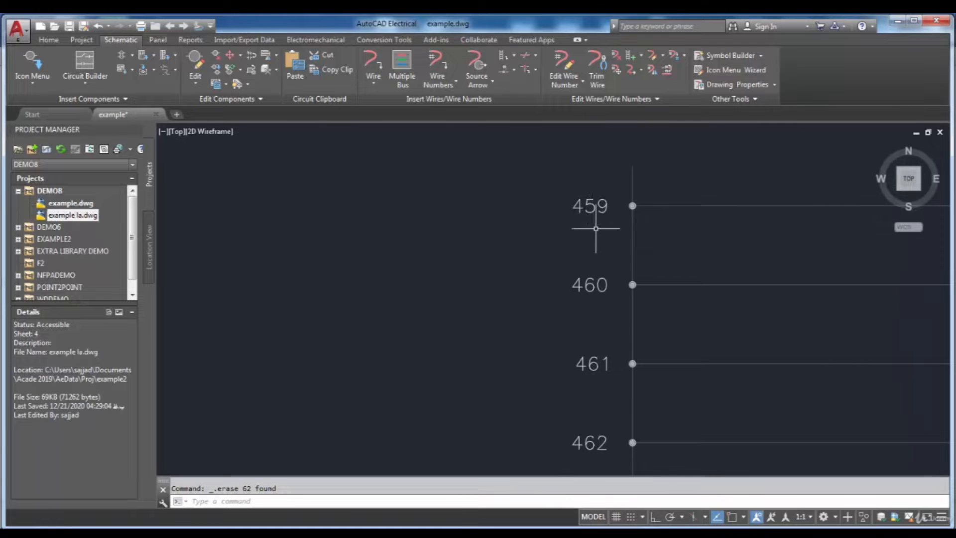
pyautogui.scroll(-3, 643, 241)
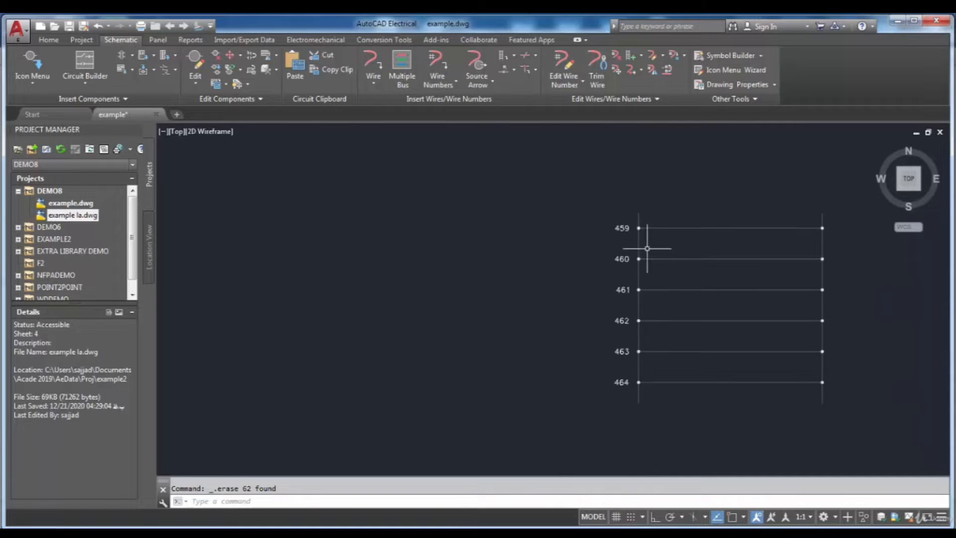
pyautogui.scroll(2, 699, 286)
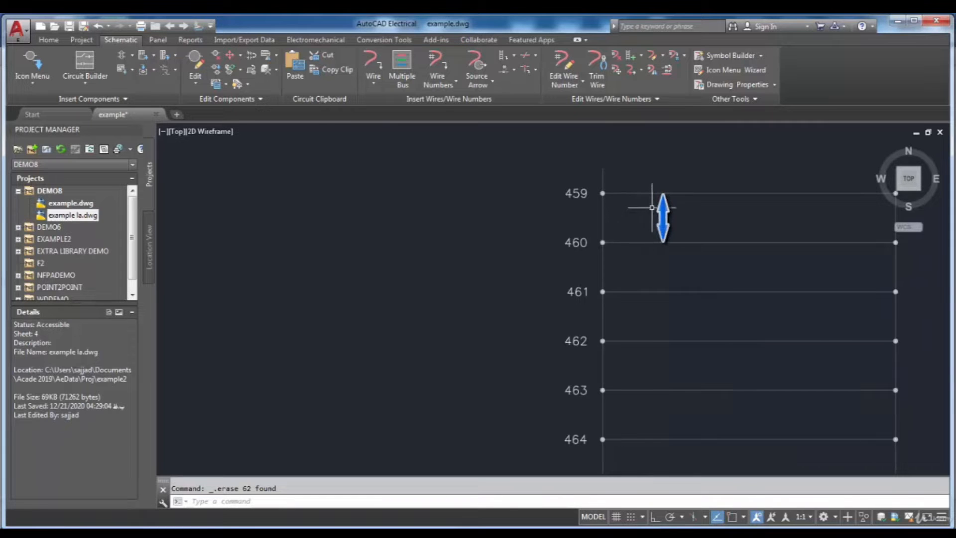
pyautogui.scroll(-2, 685, 226)
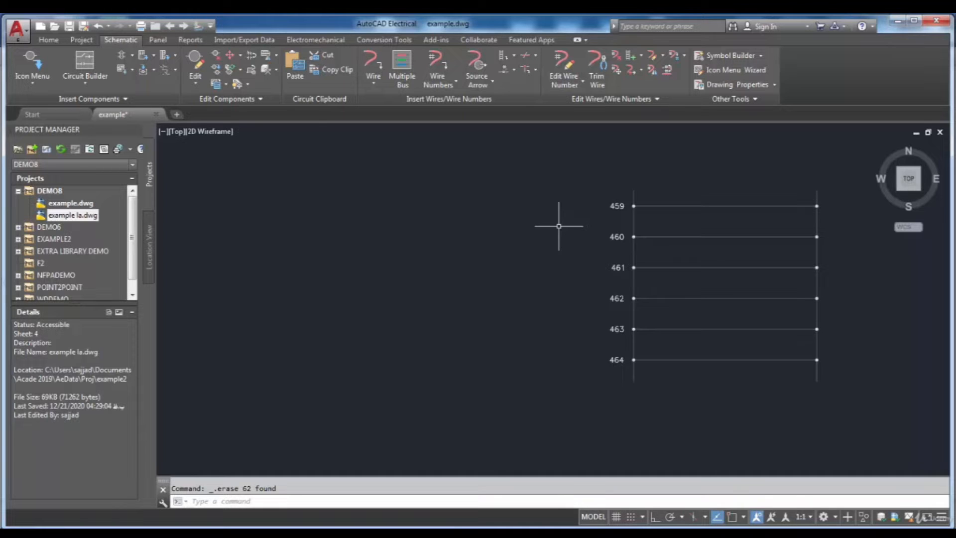
# - Set up a new ladder with width 7.5, 5 rungs and first reference 300
pyautogui.click(508, 57)
pyautogui.click(513, 74)
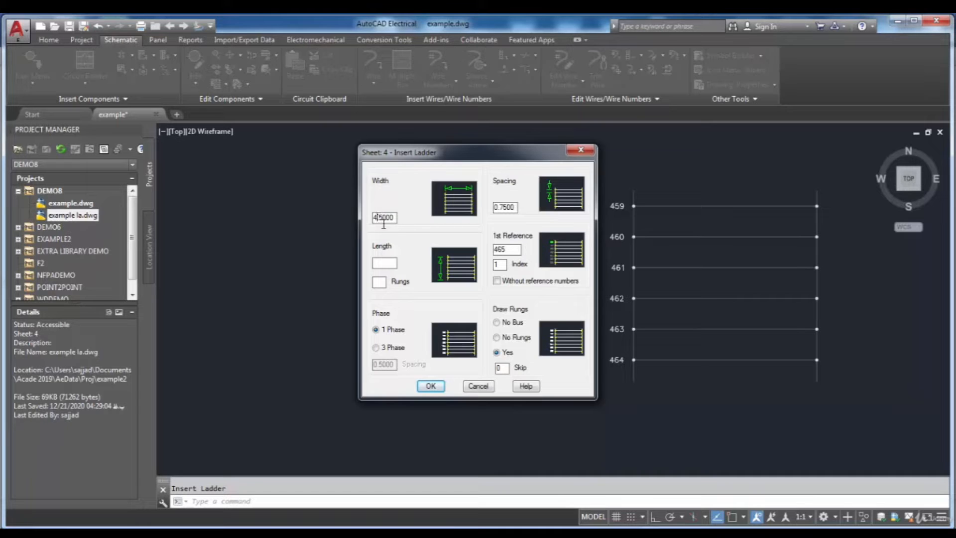
pyautogui.press('BackSpace')
pyautogui.write('7')
pyautogui.click(380, 282)
pyautogui.write('5')
pyautogui.click(389, 263)
pyautogui.press('BackSpace')
pyautogui.press('BackSpace')
pyautogui.press('BackSpace')
pyautogui.write('300')
# - Try a reference number index of 2 for the new ladder and set it back to 1
pyautogui.click(505, 265)
pyautogui.press('BackSpace')
pyautogui.write('2')
pyautogui.doubleClick(504, 266)
pyautogui.write('1')
# - Insert the configured ladder to the right of the existing one, with its first rung level with rung 459
pyautogui.click(430, 387)
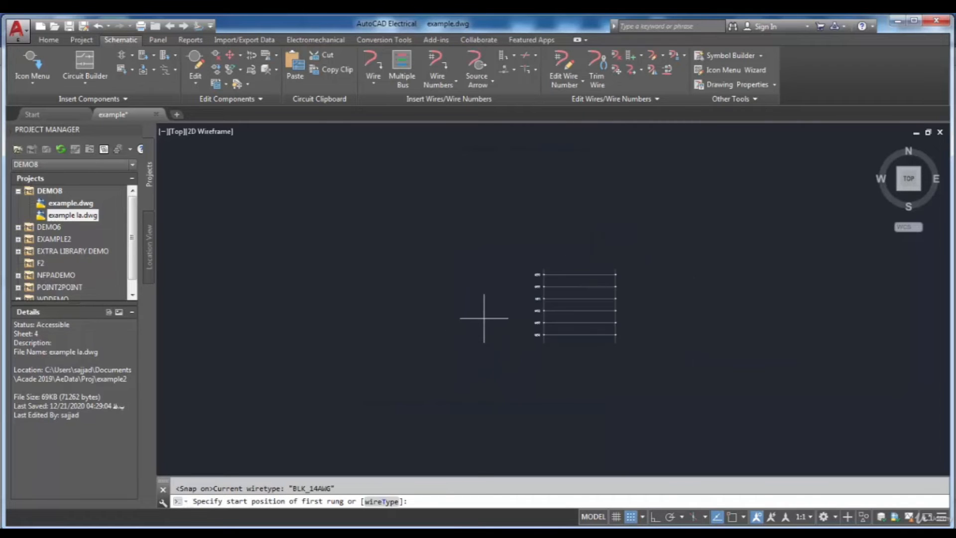
pyautogui.scroll(2, 726, 293)
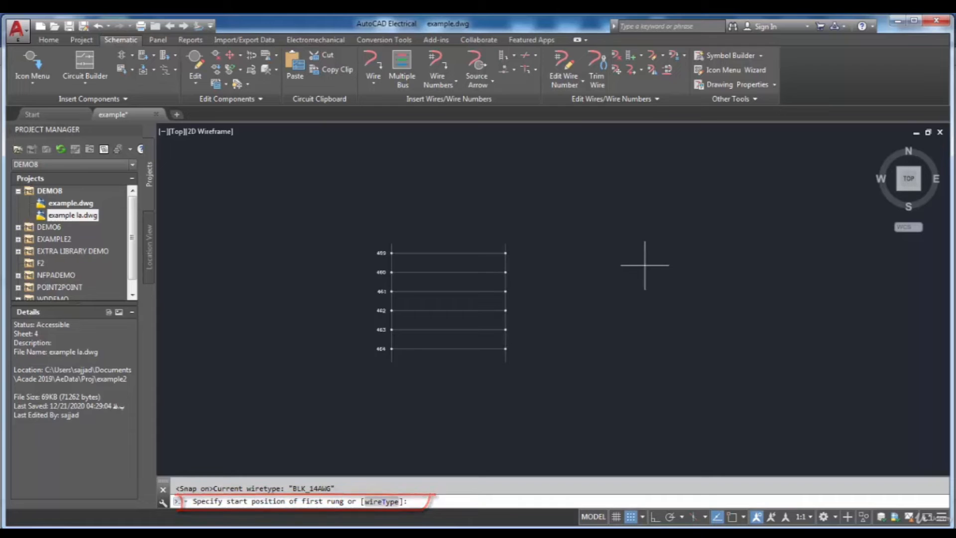
pyautogui.click(605, 252)
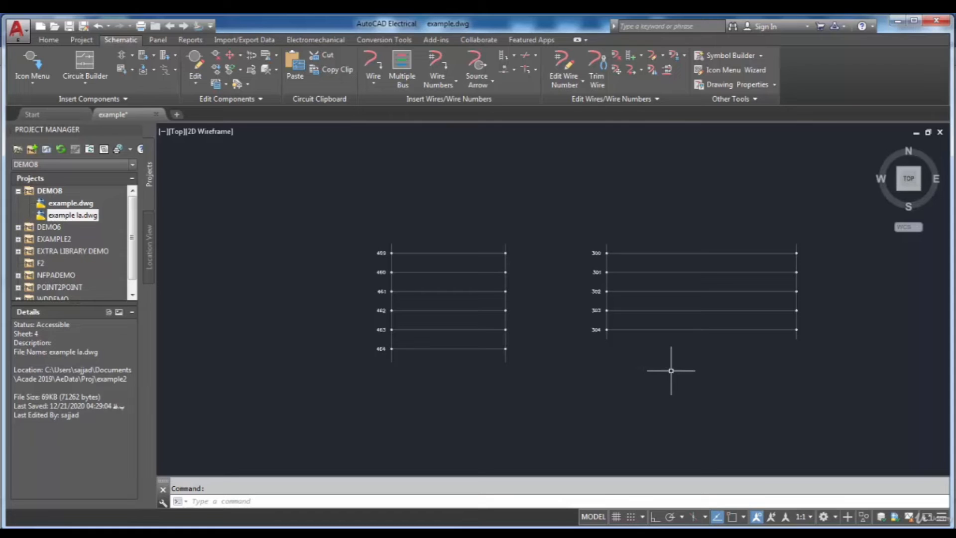
# - Examine the new ladder's reference numbers, rung count and width beside the first ladder
pyautogui.scroll(2, 736, 356)
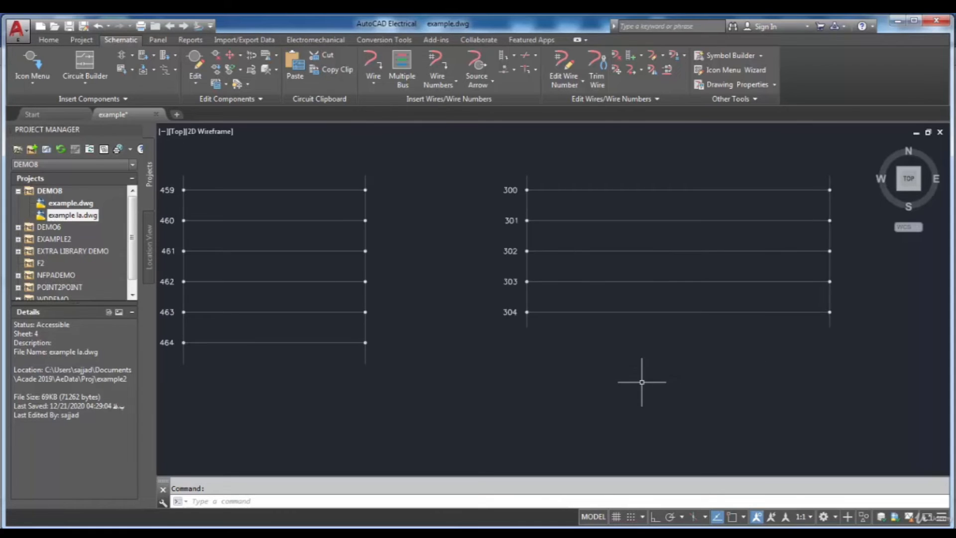
pyautogui.scroll(2, 554, 292)
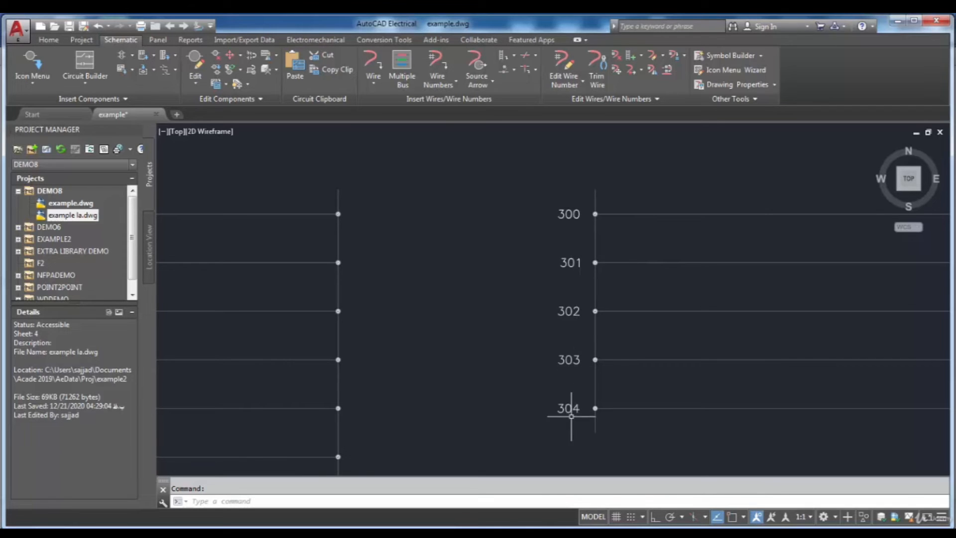
pyautogui.scroll(-2, 604, 327)
pyautogui.scroll(2, 597, 269)
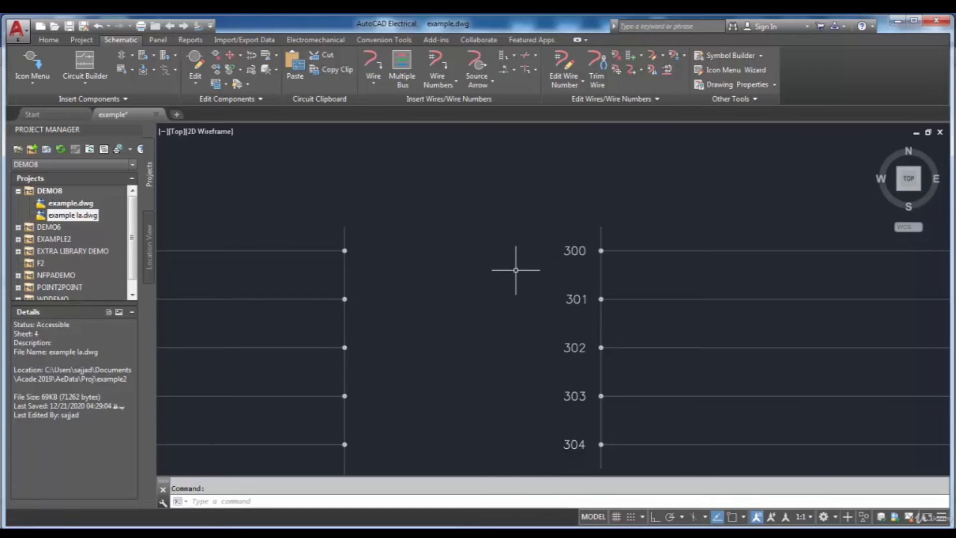
pyautogui.scroll(-2, 516, 270)
pyautogui.scroll(-2, 516, 270)
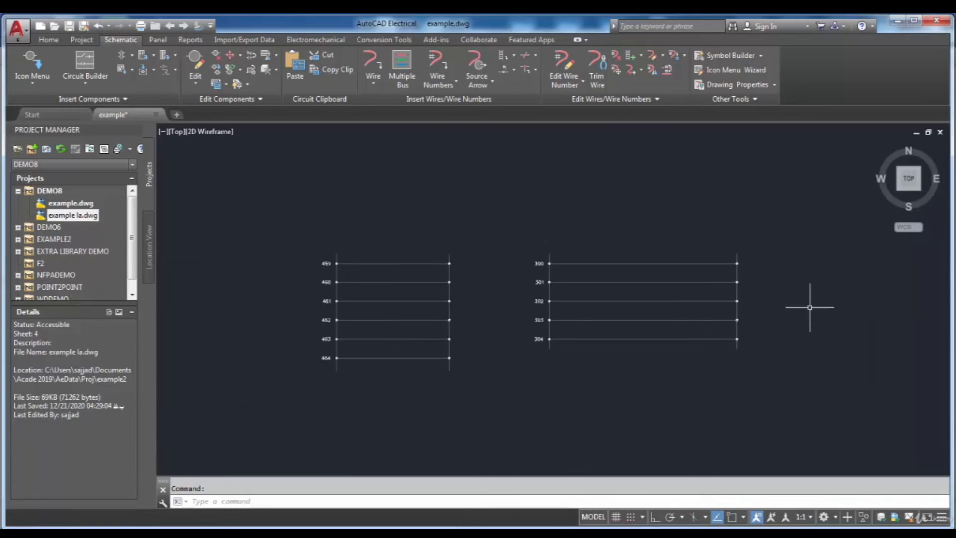
pyautogui.scroll(2, 671, 337)
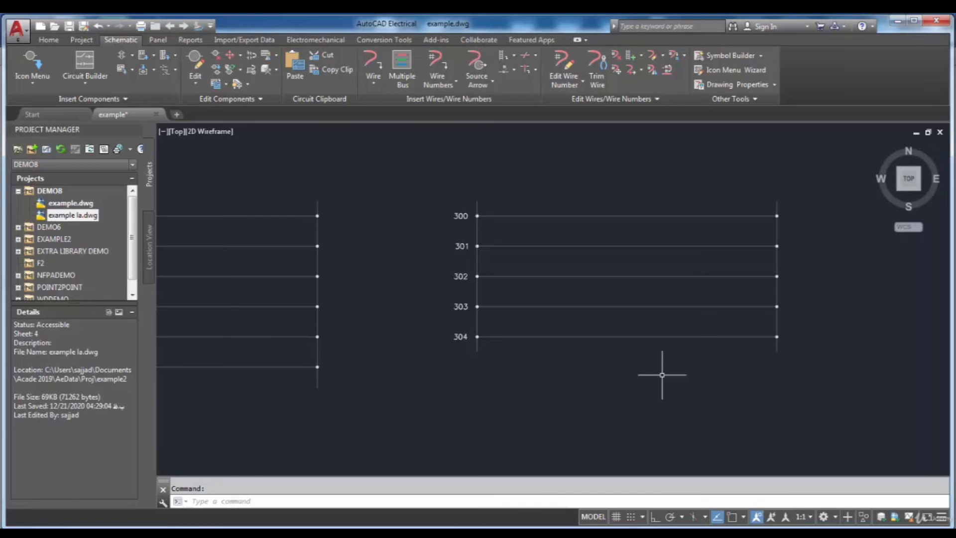
# - Set up another ladder as 1 Phase with the No Bus rung option, after previewing the 3 Phase option
pyautogui.click(513, 55)
pyautogui.click(513, 79)
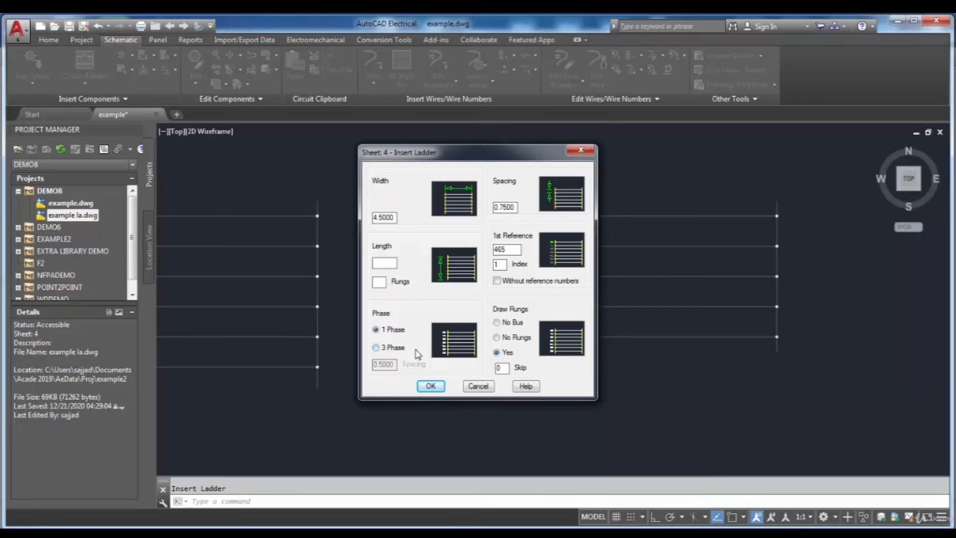
pyautogui.click(394, 351)
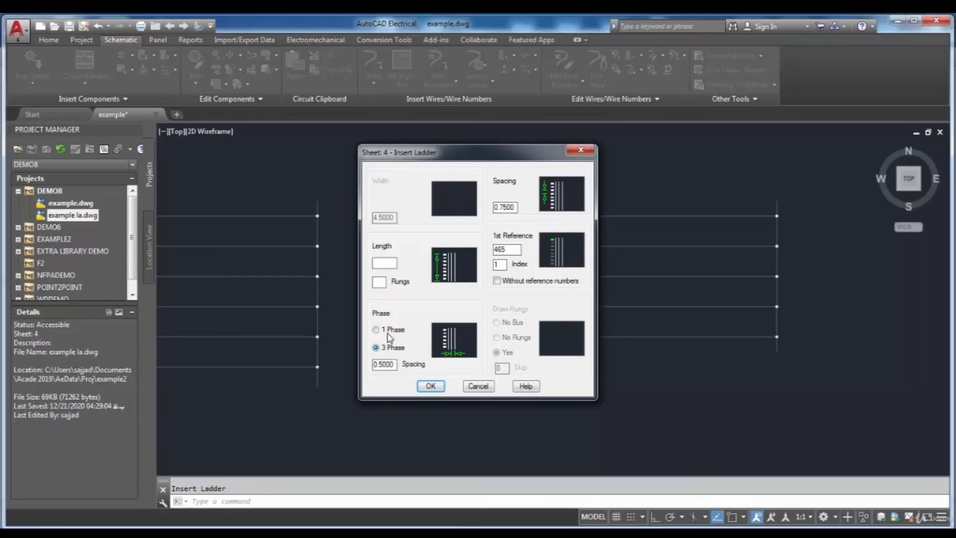
pyautogui.click(384, 332)
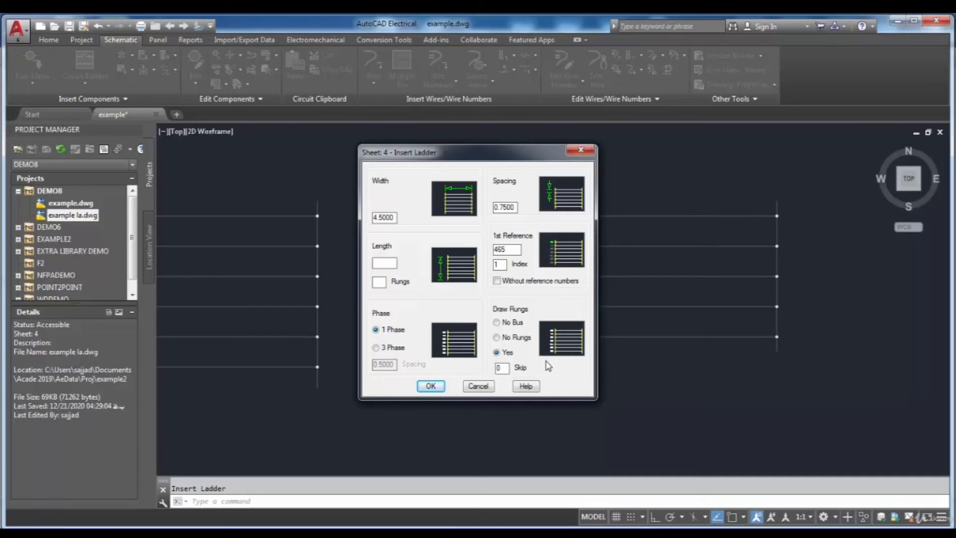
pyautogui.click(497, 322)
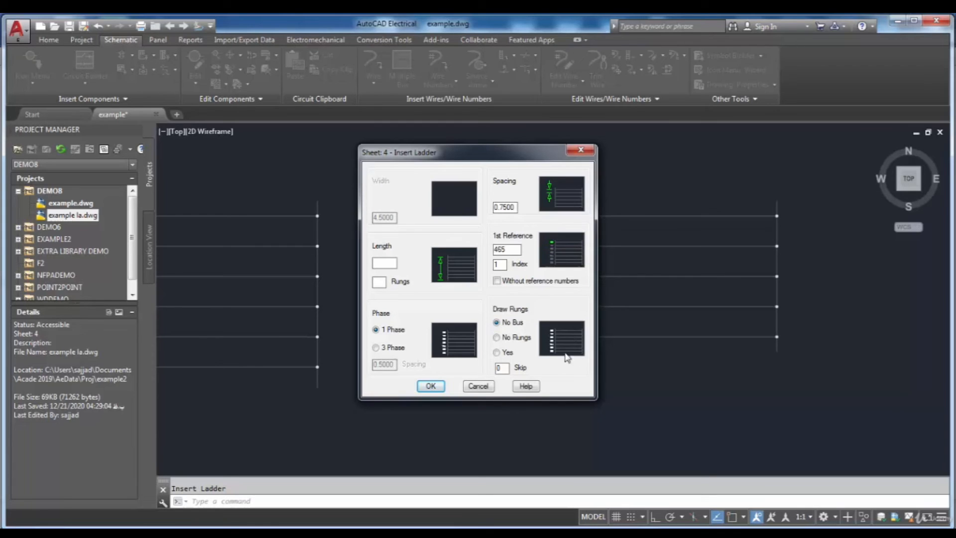
# - Turn snap off and place the no-bus ladder to the right of the 300-series ladder, from reference 465 down to 470
pyautogui.click(430, 385)
pyautogui.scroll(-3, 455, 335)
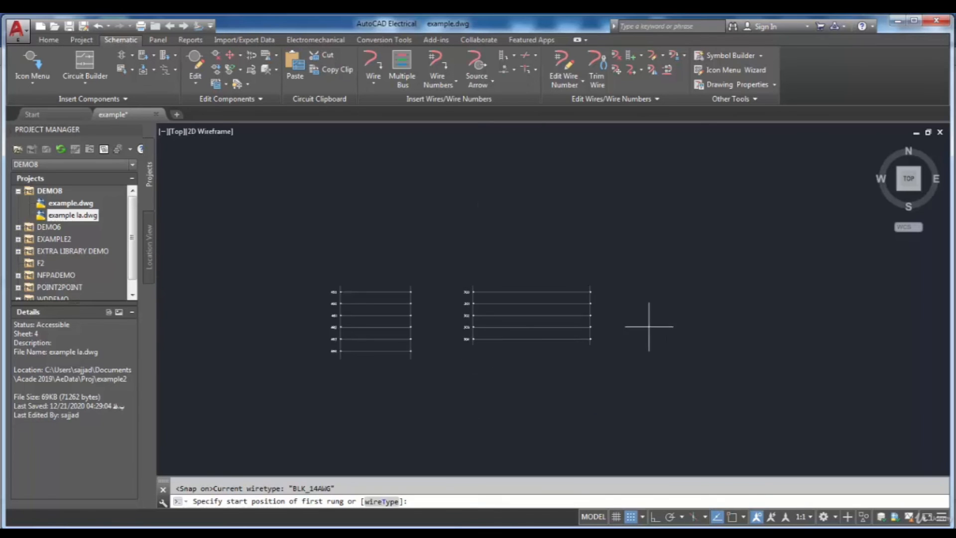
pyautogui.scroll(2, 650, 318)
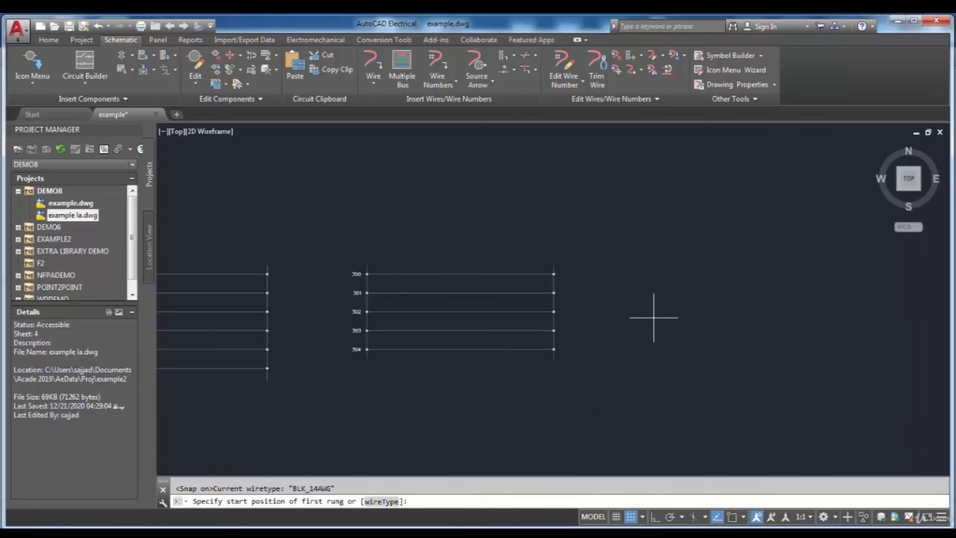
pyautogui.press('F9')
pyautogui.click(666, 273)
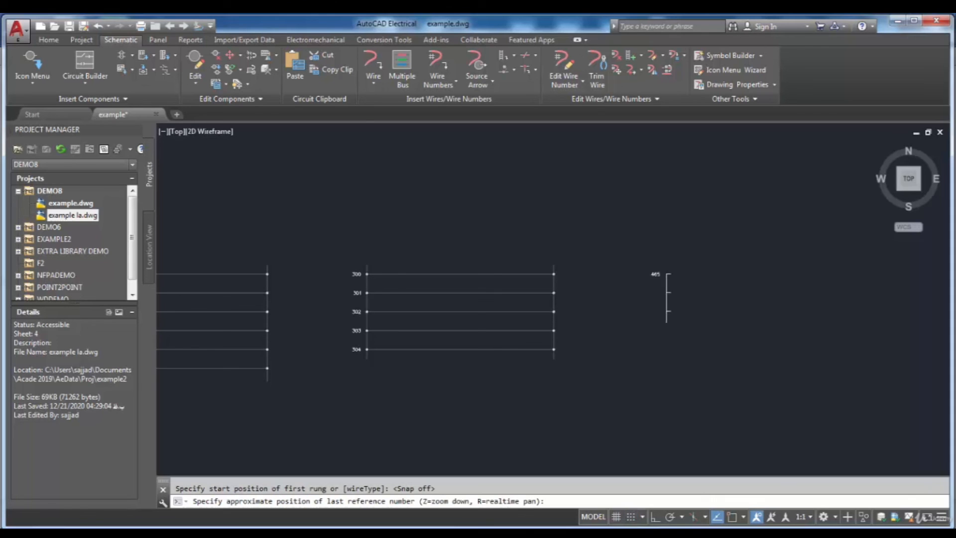
pyautogui.click(667, 368)
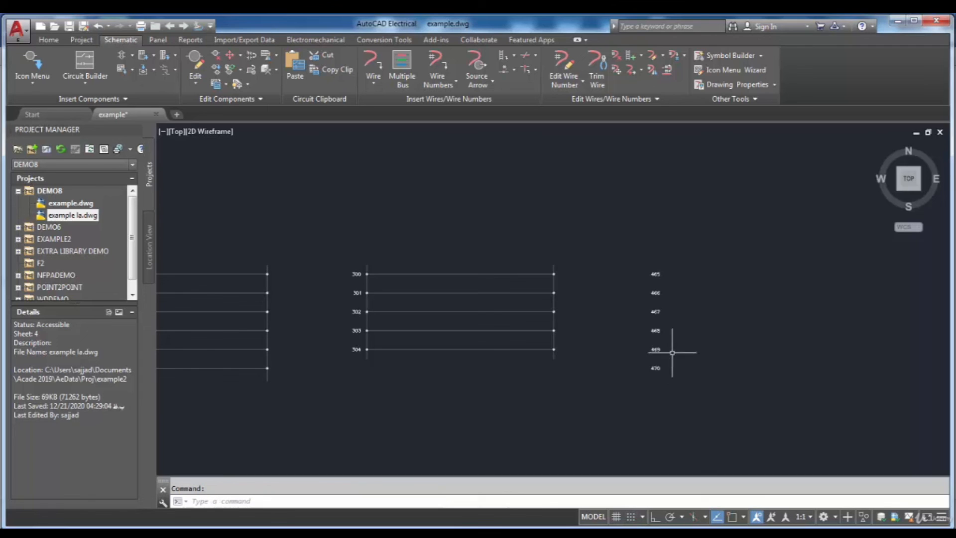
pyautogui.scroll(2, 674, 350)
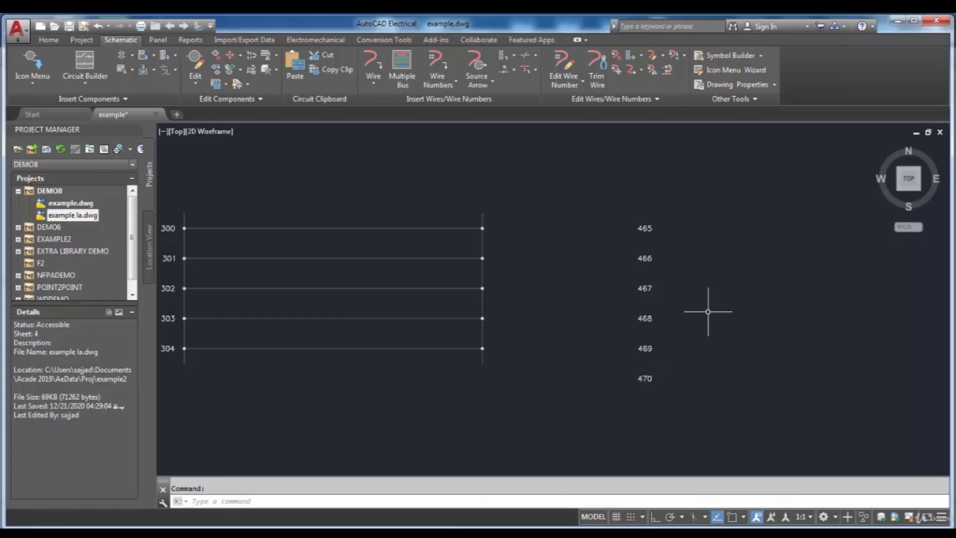
pyautogui.moveTo(637, 314); pyautogui.dragTo(602, 316, button='middle')
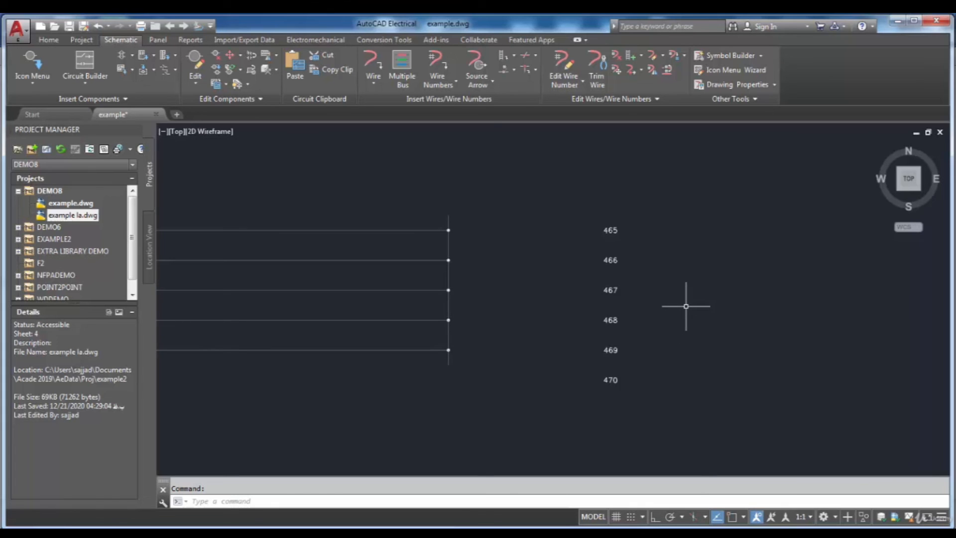
# - Insert a 1 Phase ladder with the No Rungs option to the right of the no-bus ladder, from reference 471 down to 476
pyautogui.scroll(-1, 686, 307)
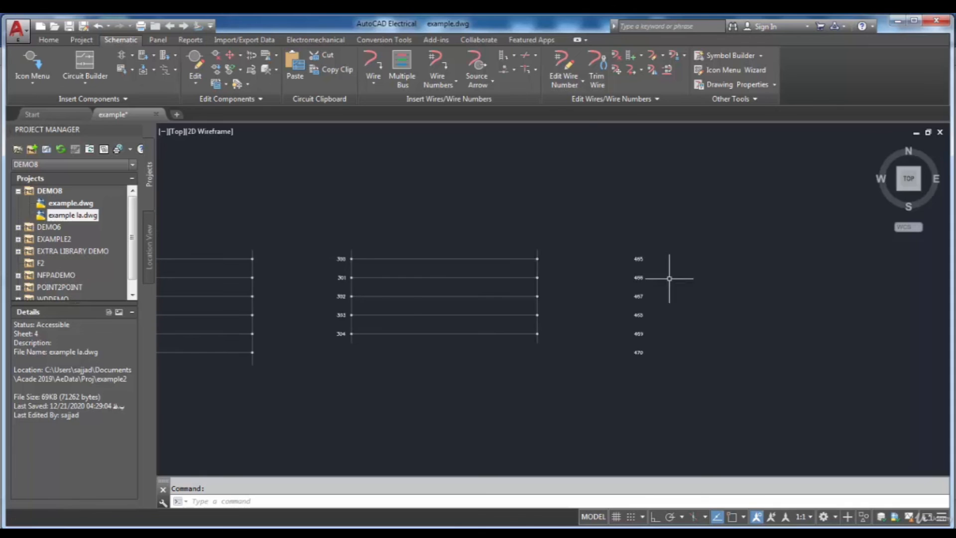
pyautogui.click(507, 55)
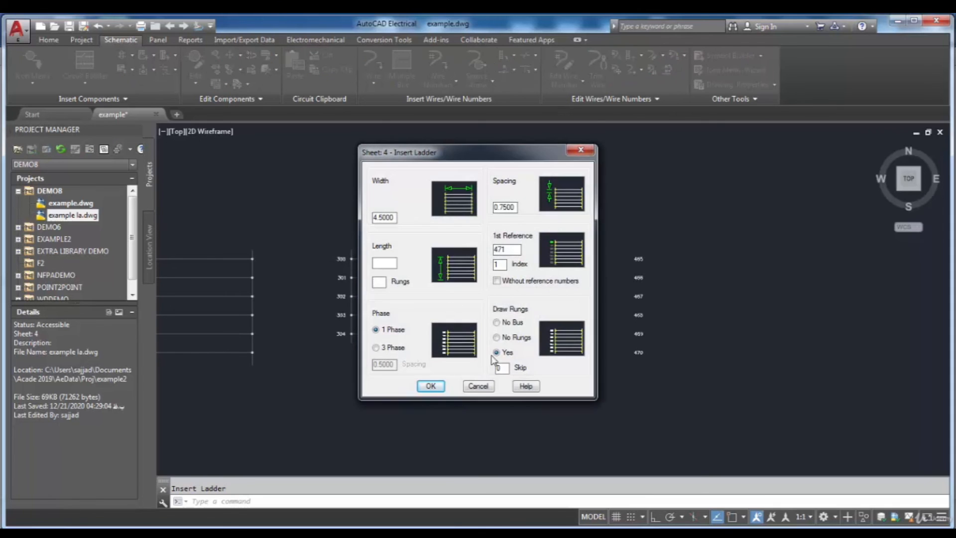
pyautogui.click(500, 339)
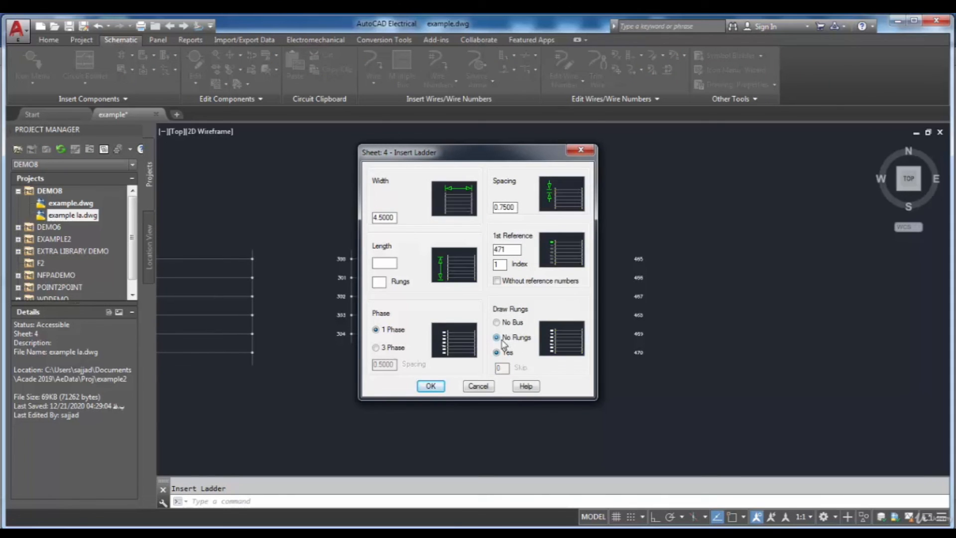
pyautogui.click(432, 388)
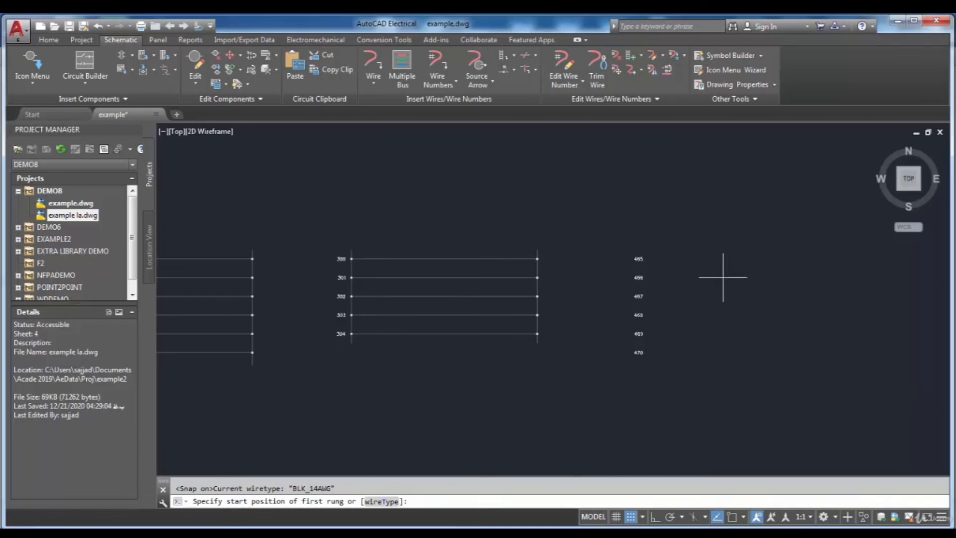
pyautogui.click(735, 264)
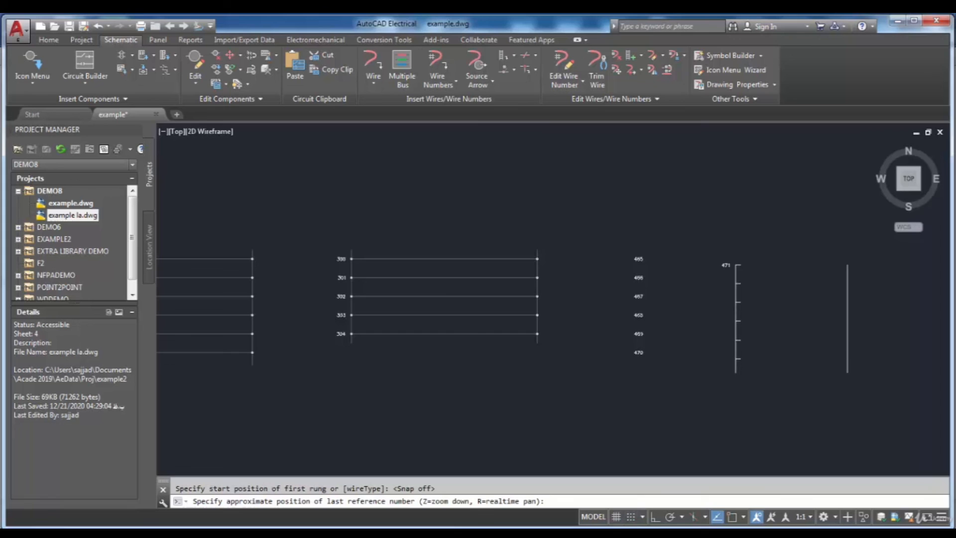
pyautogui.click(775, 369)
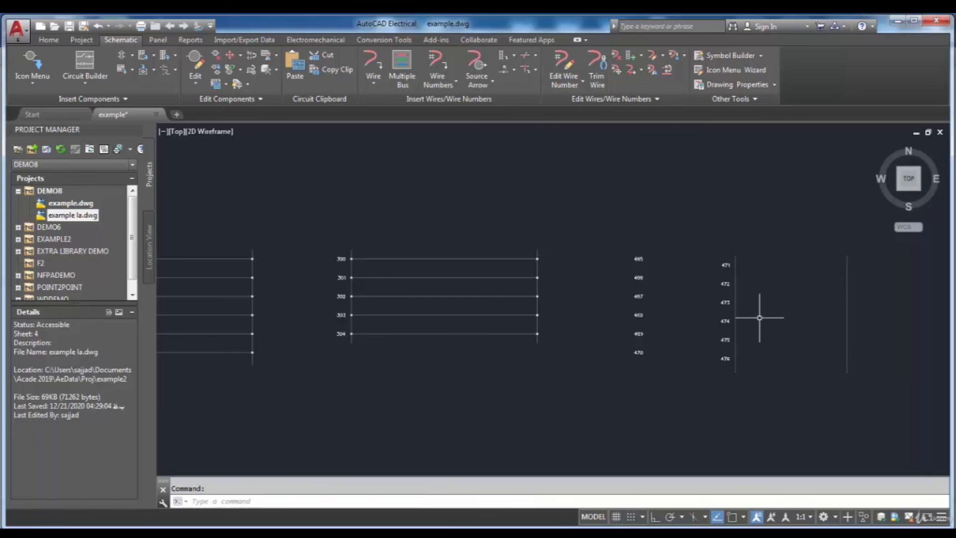